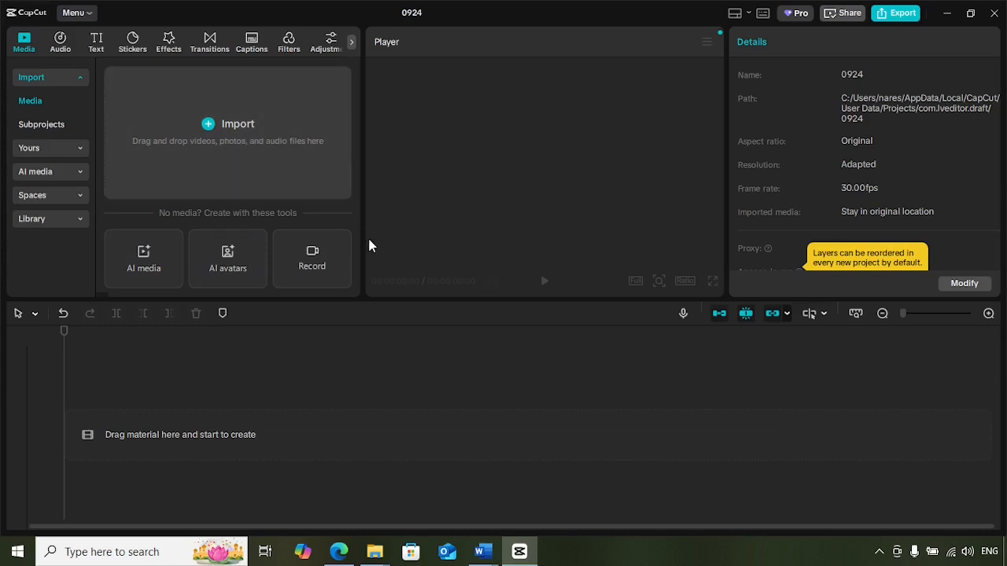
Open the Images folder in File Explorer to review the scene files, then return to the editor.
{"action": "mouse_move", "coordinate": [386, 547]}
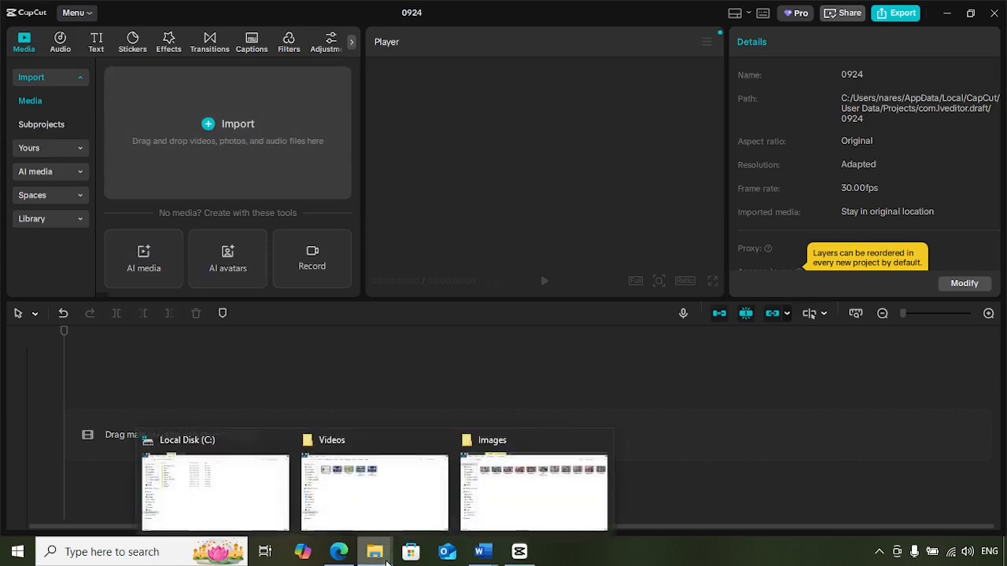
{"action": "left_click", "coordinate": [539, 513]}
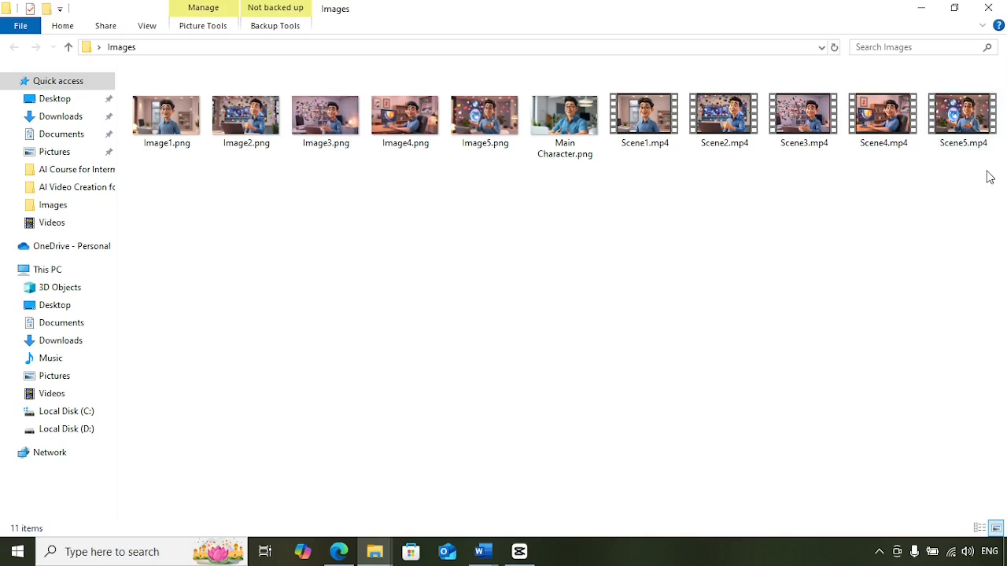
{"action": "left_click", "coordinate": [519, 552]}
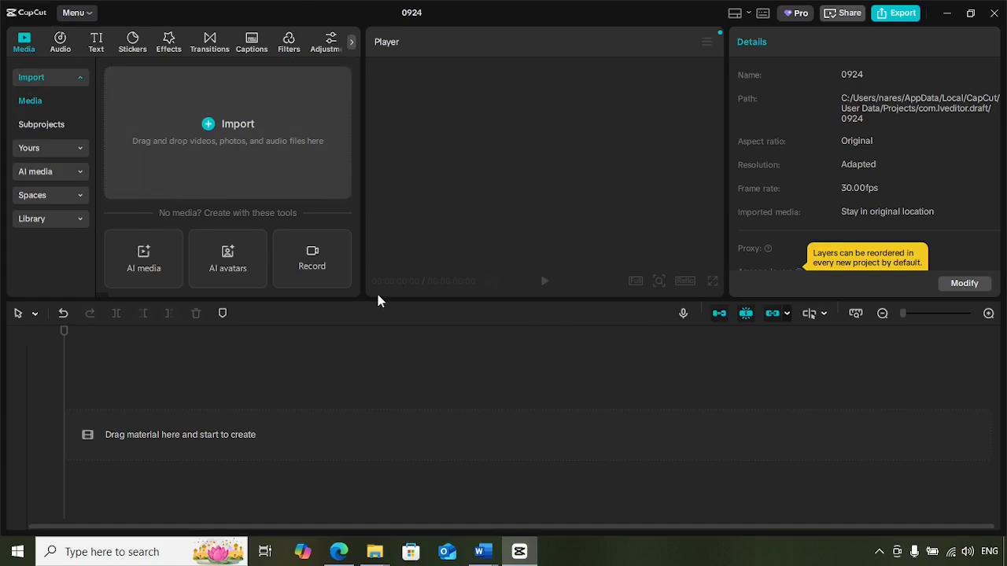
Import Scene1.mp4 through Scene5.mp4 from the Desktop Images folder into the media library.
{"action": "left_click", "coordinate": [227, 122]}
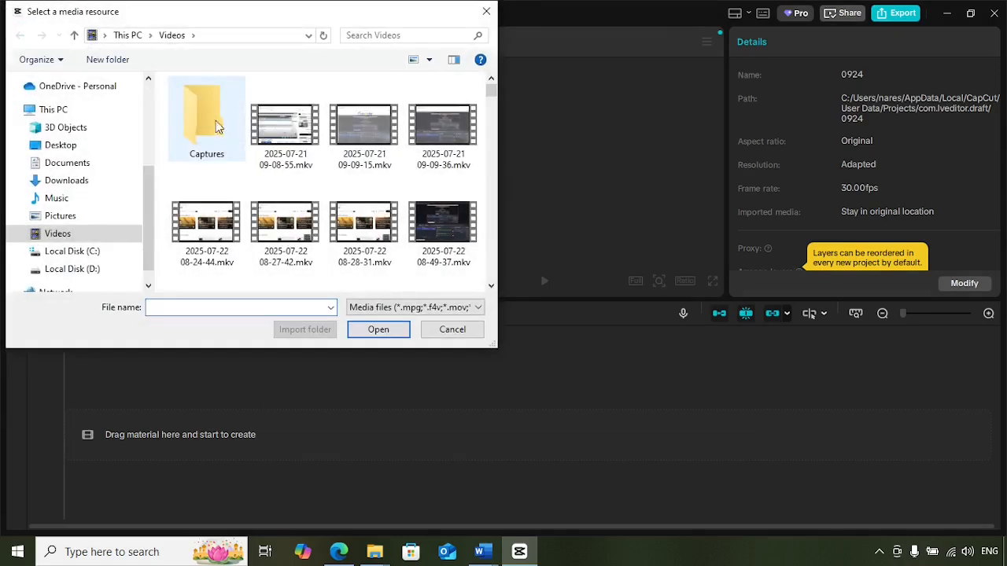
{"action": "left_click", "coordinate": [147, 96]}
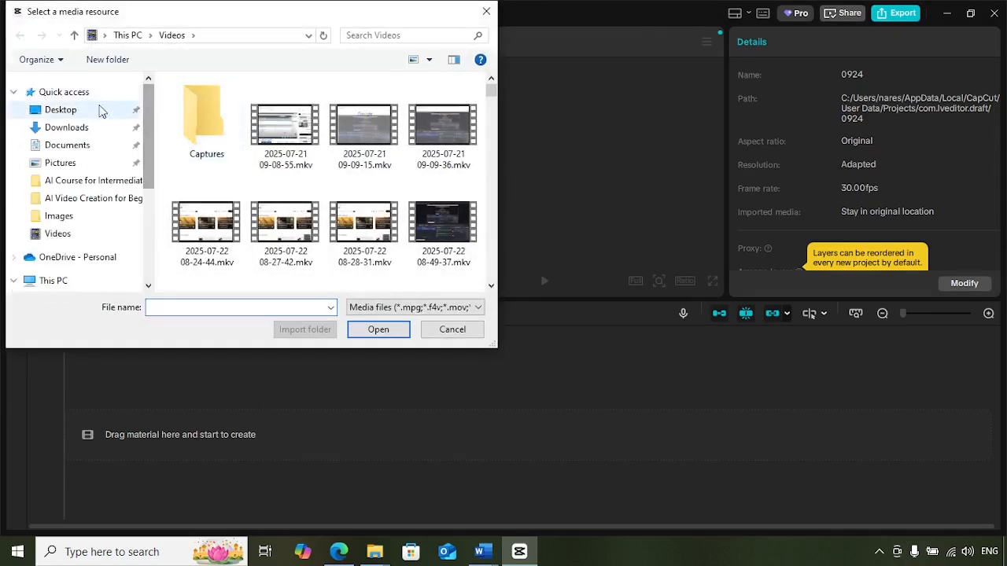
{"action": "left_click", "coordinate": [71, 112]}
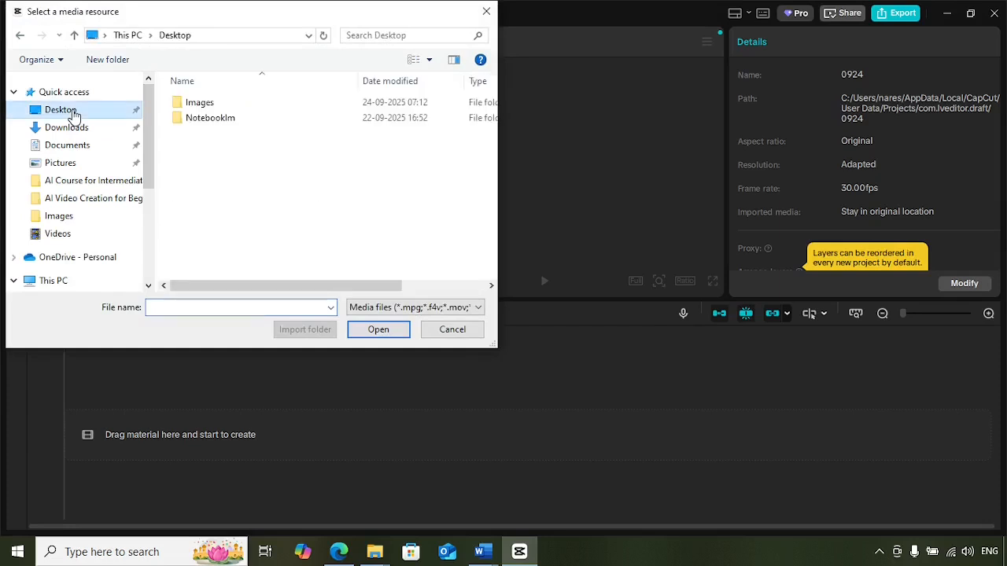
{"action": "double_click", "coordinate": [197, 103]}
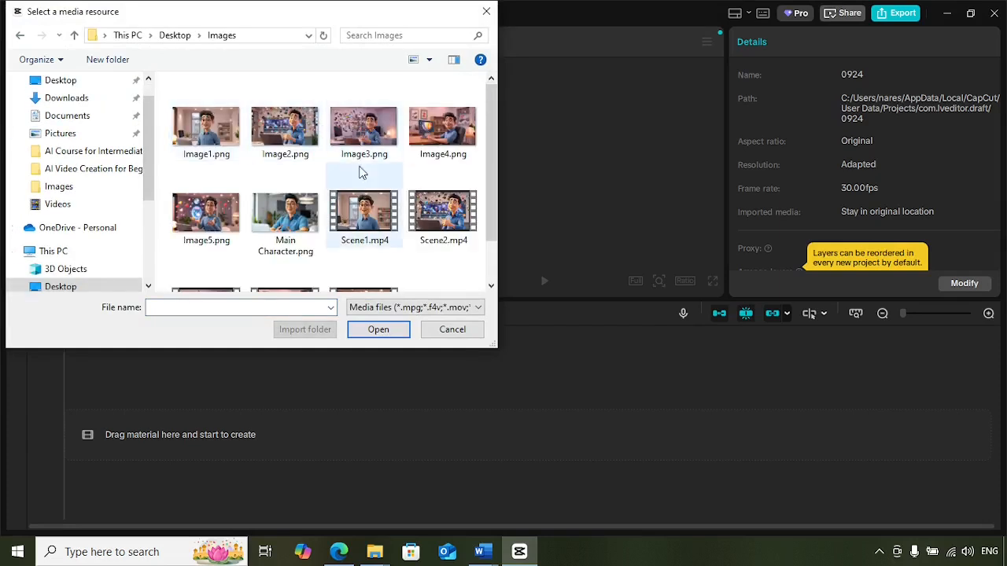
{"action": "scroll", "coordinate": [451, 233], "scroll_direction": "down", "scroll_amount": 1}
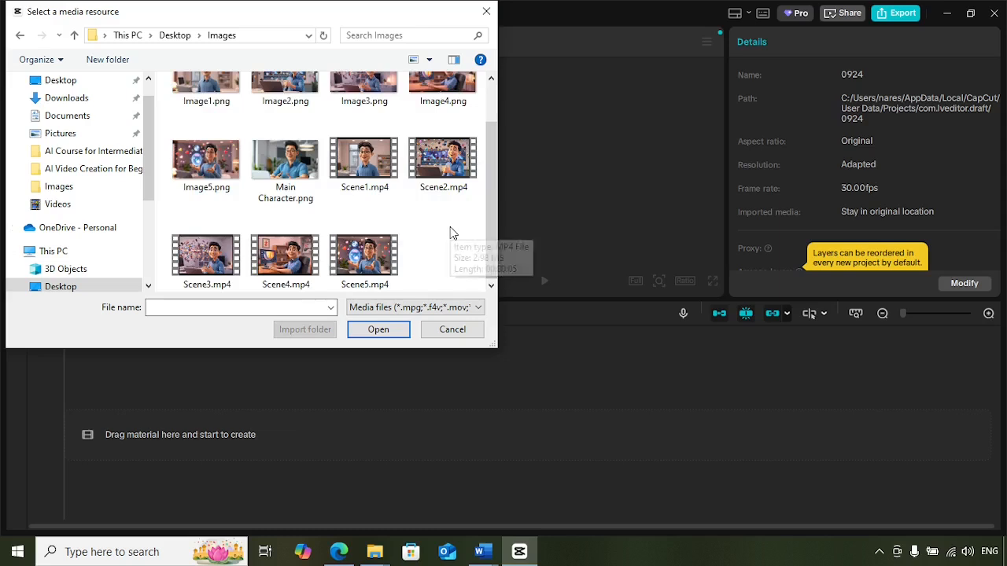
{"action": "left_click", "coordinate": [364, 169]}
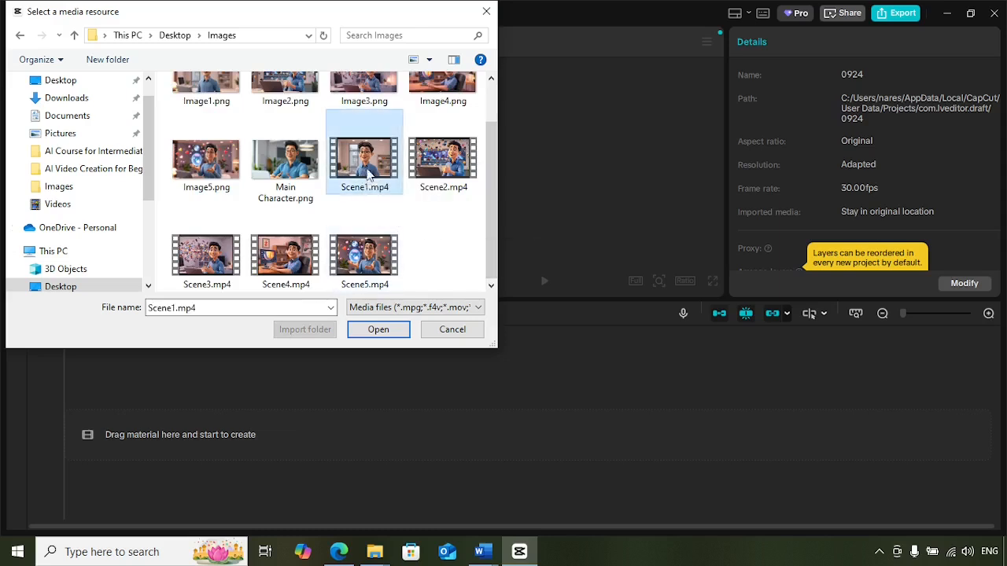
{"action": "left_click", "coordinate": [442, 168], "text": "ctrl"}
{"action": "left_click", "coordinate": [211, 262], "text": "ctrl"}
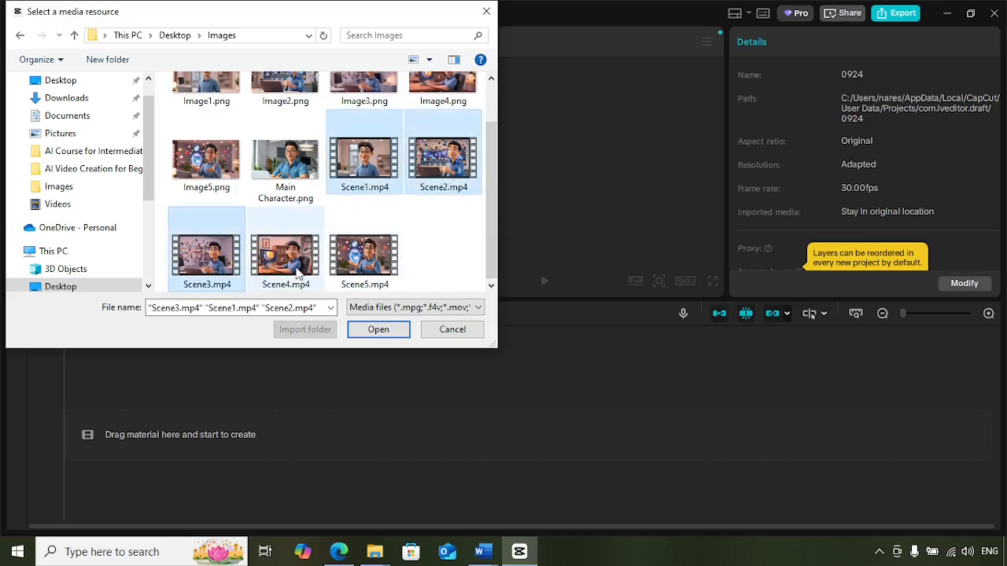
{"action": "left_click", "coordinate": [299, 270], "text": "ctrl"}
{"action": "left_click", "coordinate": [363, 270], "text": "ctrl"}
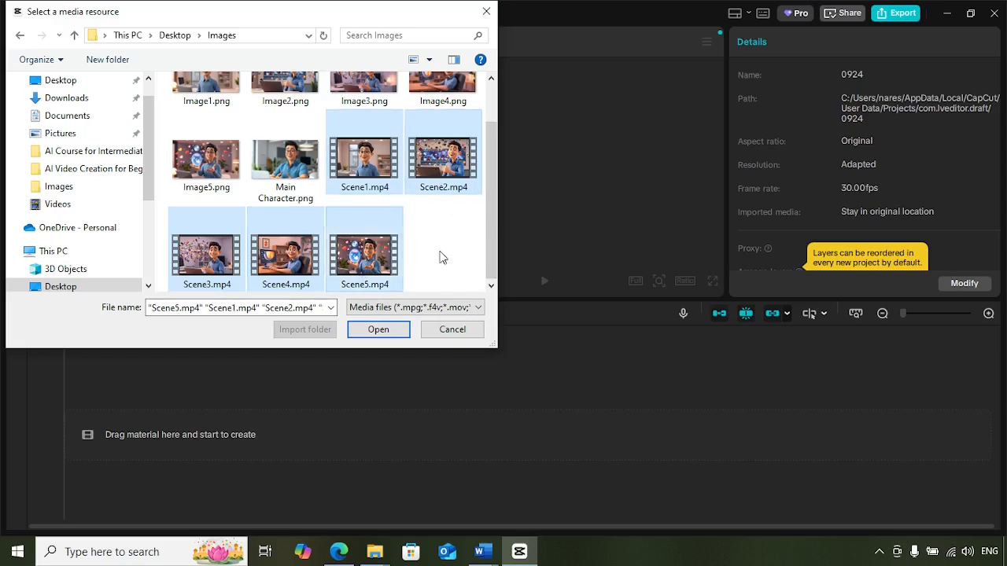
{"action": "left_click", "coordinate": [382, 331]}
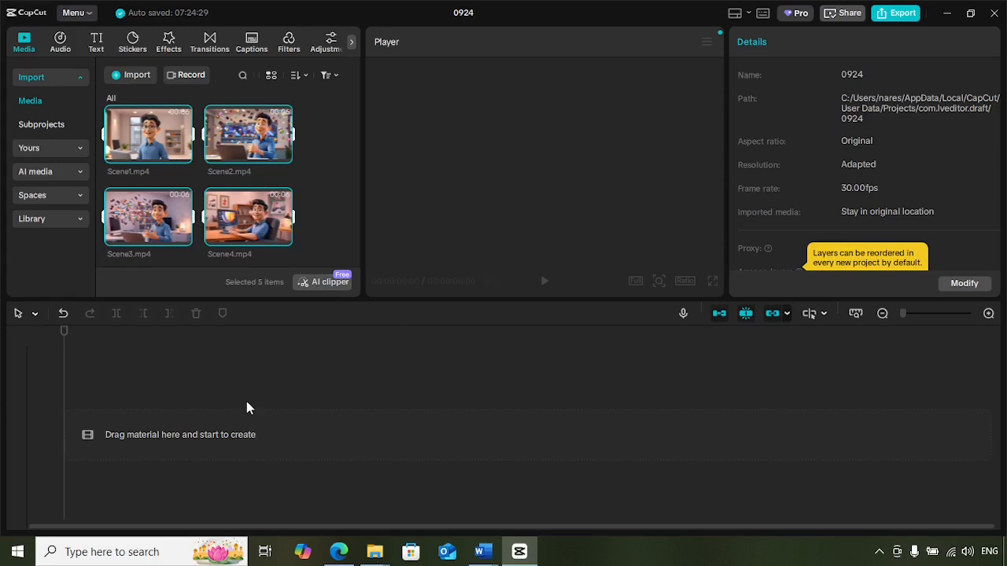
Add all five scene clips to the timeline in order and preview the assembled sequence.
{"action": "scroll", "coordinate": [307, 185], "scroll_direction": "up", "scroll_amount": 1}
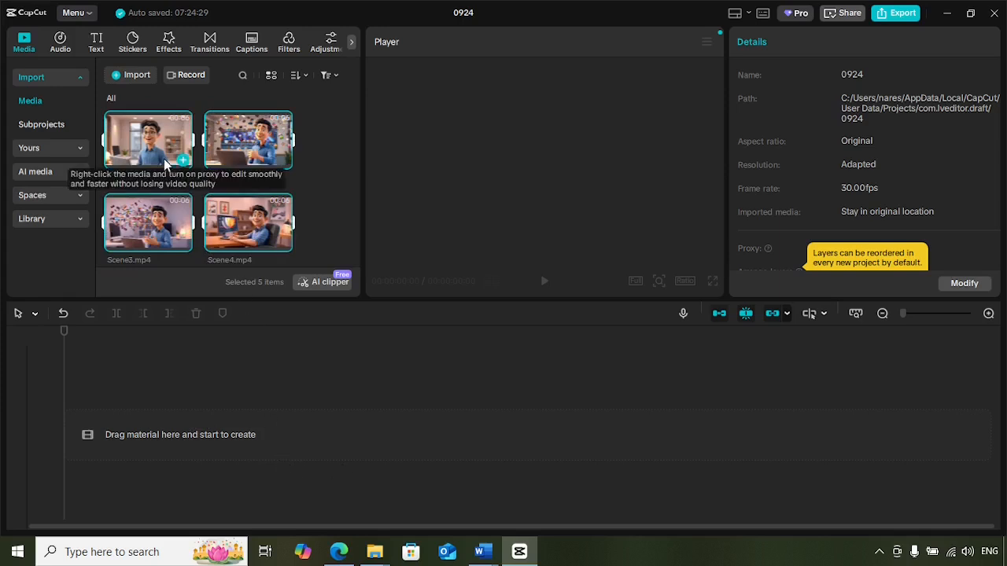
{"action": "left_click_drag", "start_coordinate": [163, 160], "coordinate": [91, 422]}
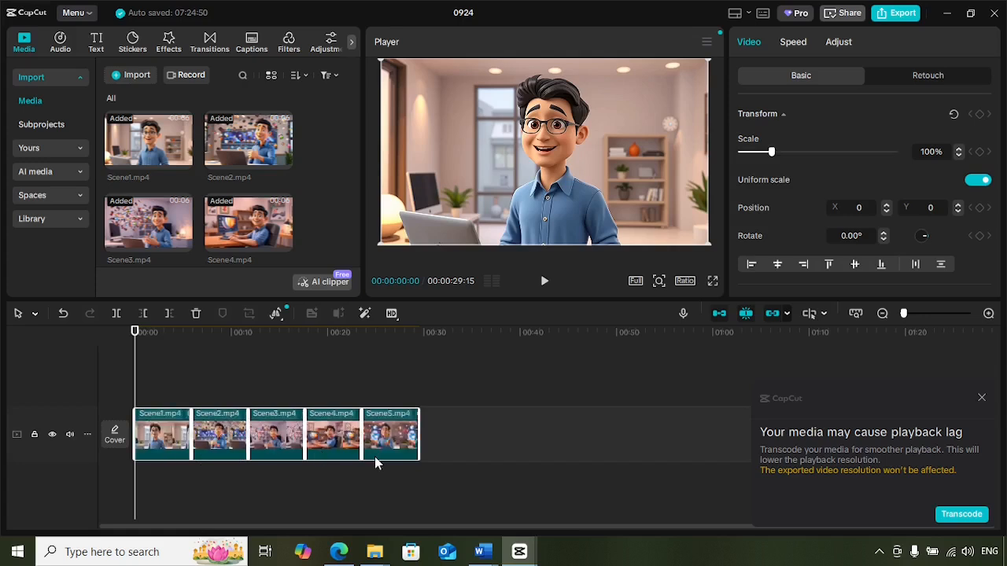
{"action": "left_click", "coordinate": [546, 288]}
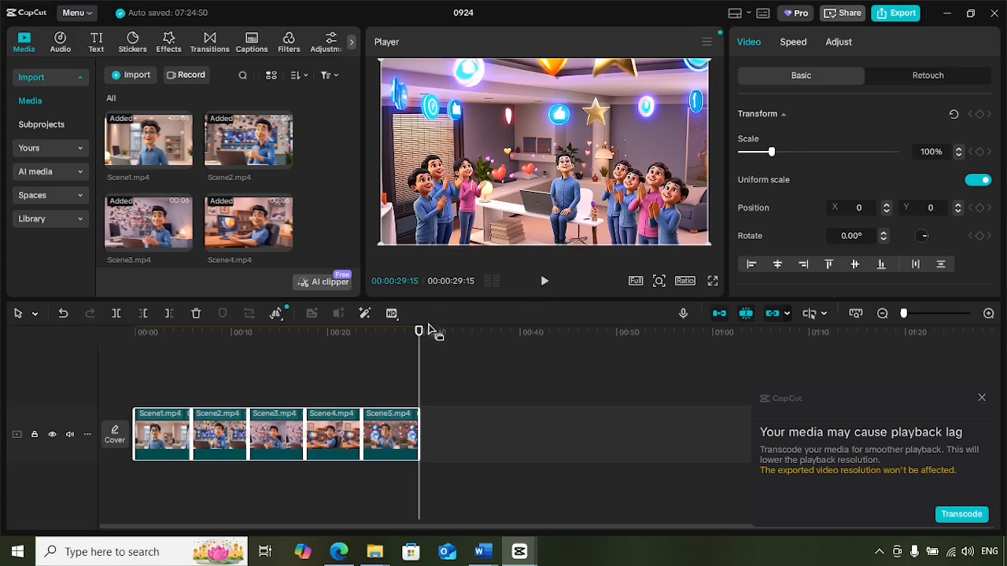
{"action": "left_click_drag", "start_coordinate": [419, 333], "coordinate": [395, 335]}
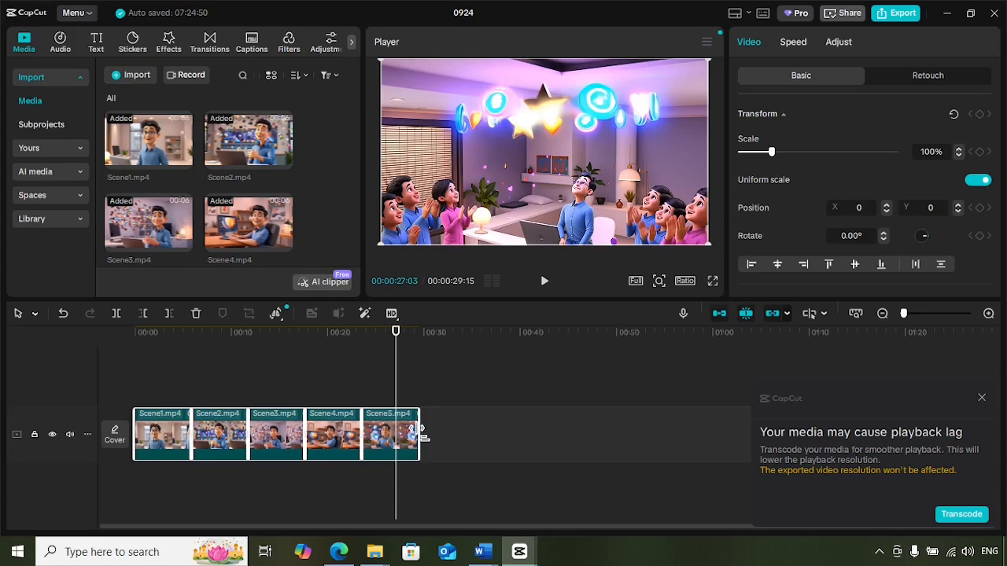
Try trimming the end of the clip sequence, then drag it back to its full length.
{"action": "left_click_drag", "start_coordinate": [417, 428], "coordinate": [420, 434]}
{"action": "left_click_drag", "start_coordinate": [422, 431], "coordinate": [398, 435]}
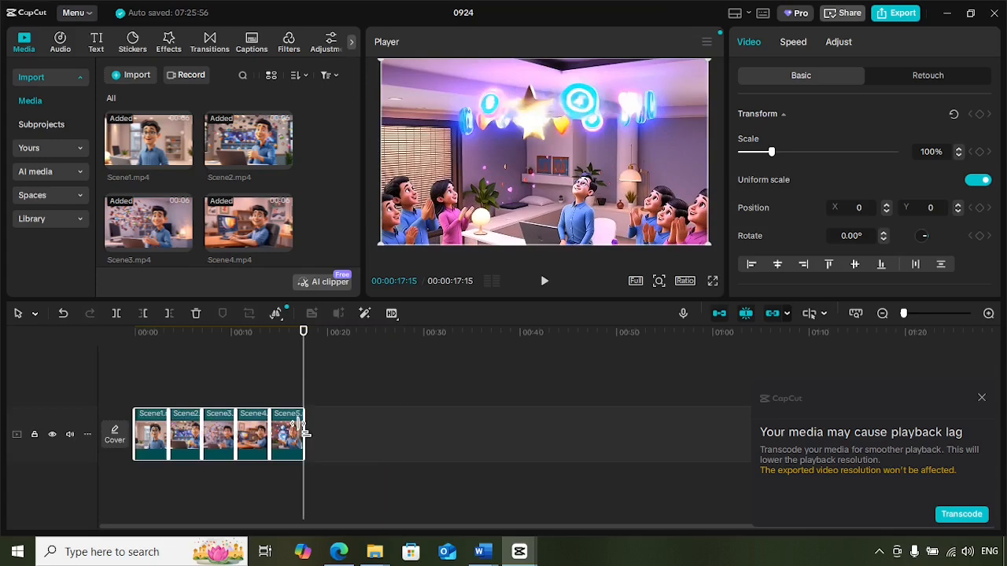
{"action": "left_click_drag", "start_coordinate": [304, 429], "coordinate": [365, 432]}
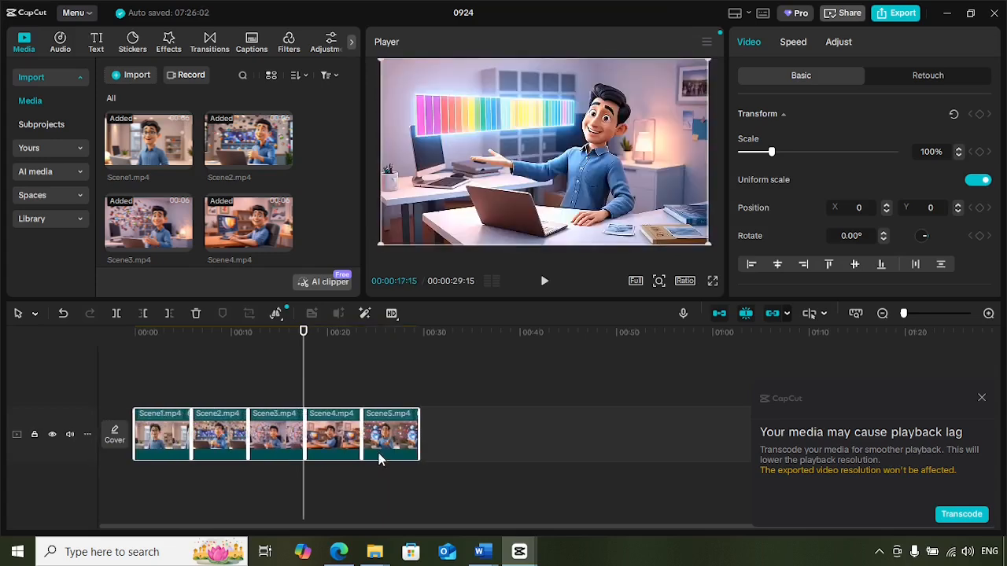
Delete the Scene5.mp4 clip from the timeline and undo the deletion.
{"action": "left_click_drag", "start_coordinate": [303, 333], "coordinate": [104, 340]}
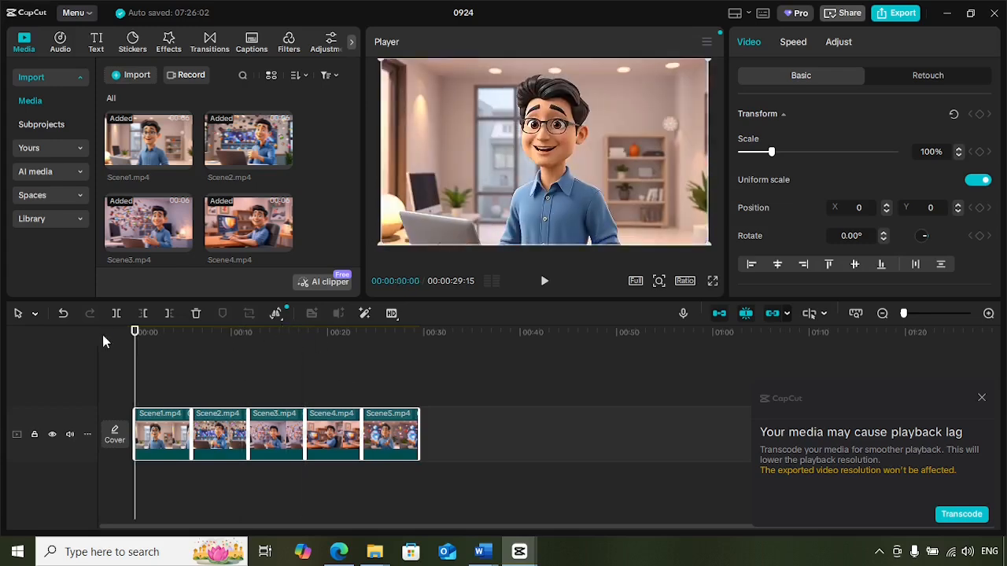
{"action": "left_click", "coordinate": [406, 445]}
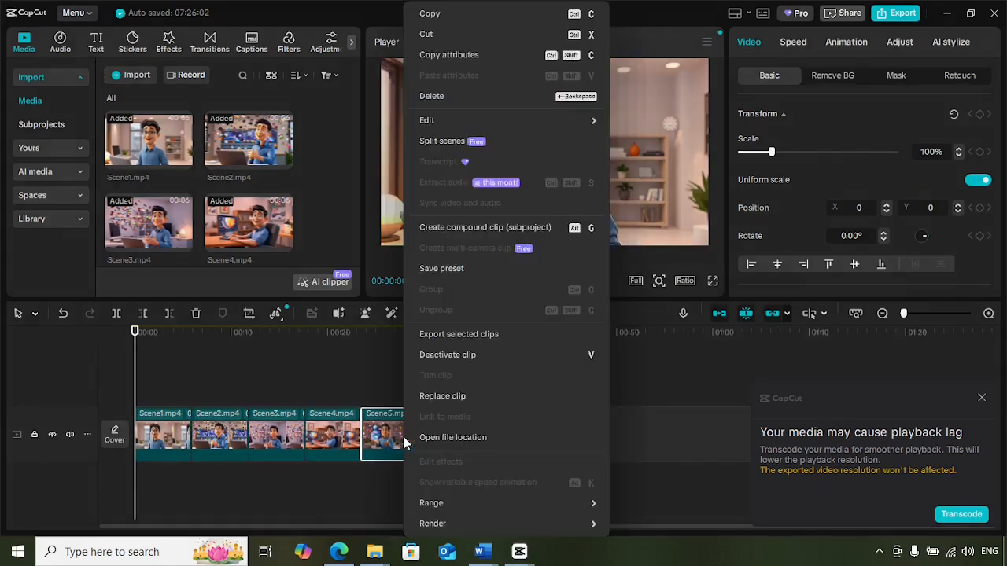
{"action": "left_click", "coordinate": [463, 98]}
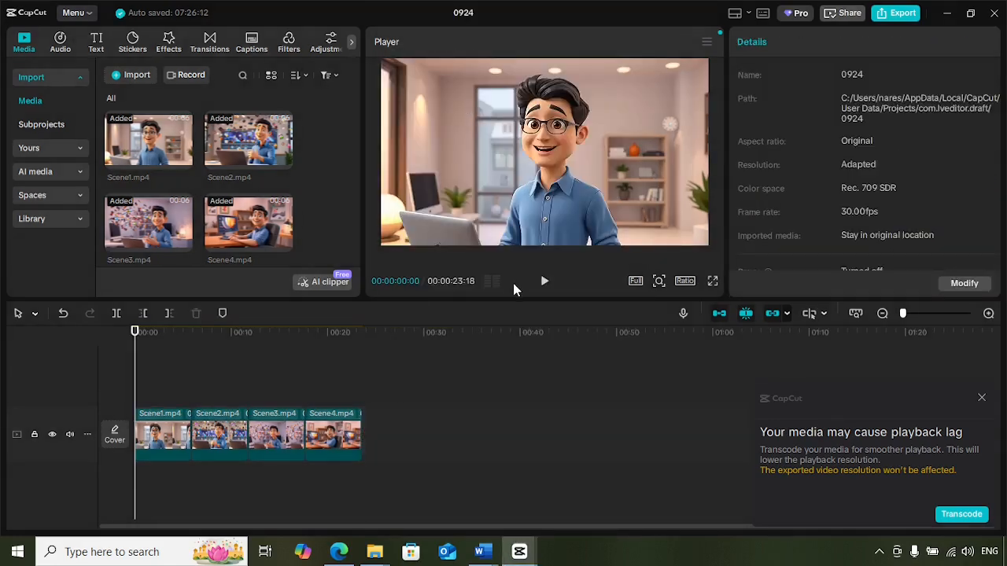
{"action": "key", "text": "ctrl+z"}
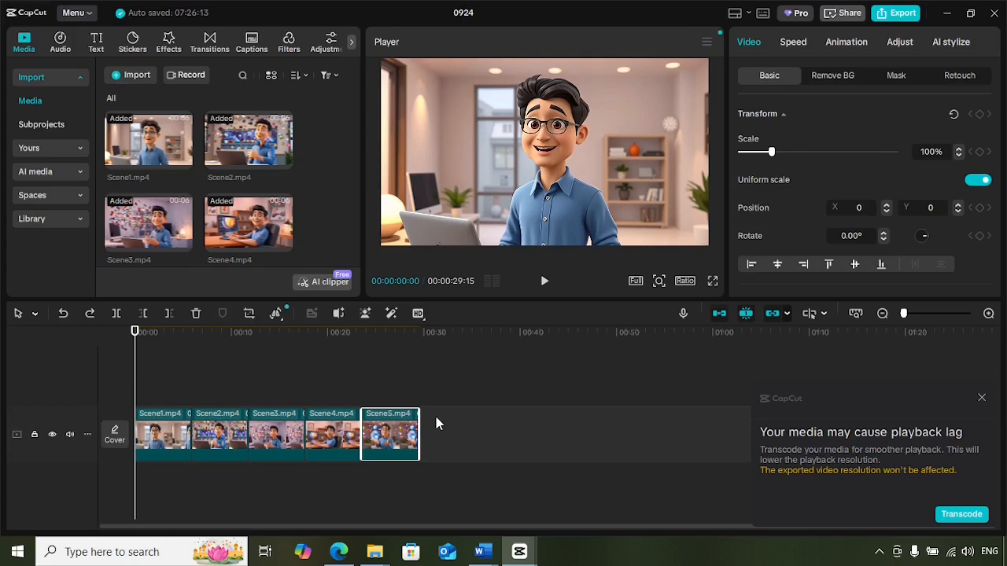
Search the commercial-use music library for cinematic tracks.
{"action": "left_click", "coordinate": [61, 46]}
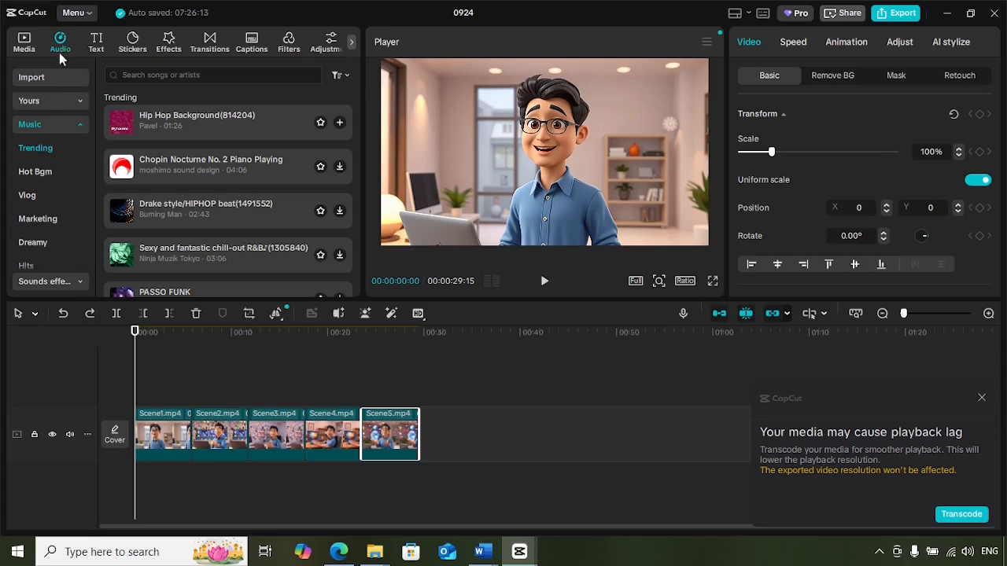
{"action": "left_click", "coordinate": [340, 75]}
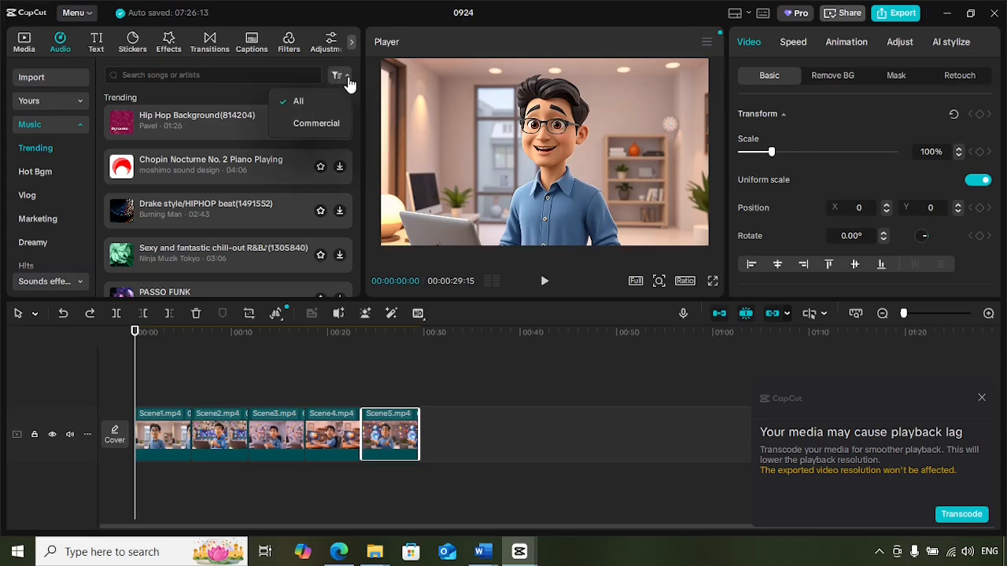
{"action": "left_click", "coordinate": [319, 123]}
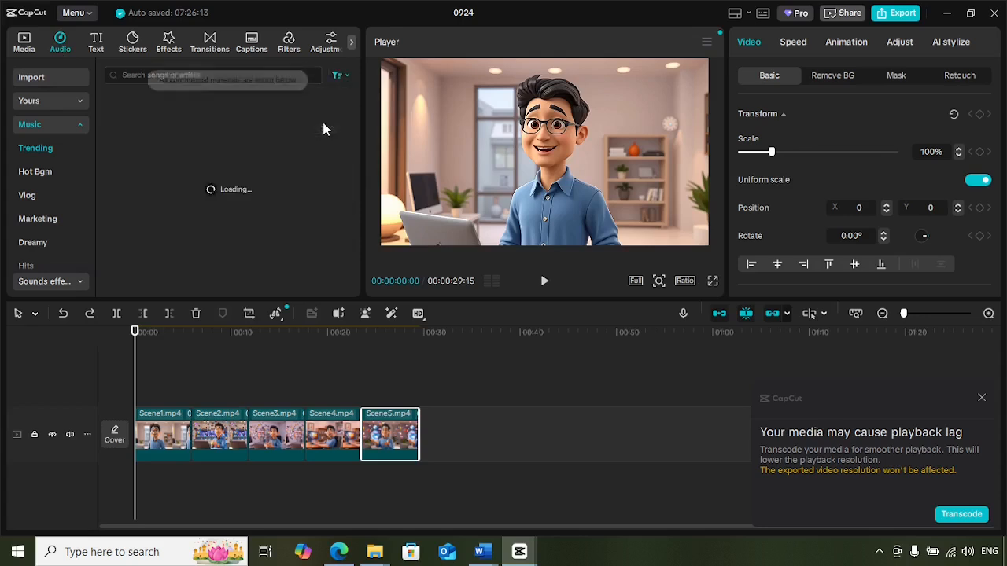
{"action": "left_click", "coordinate": [166, 74]}
{"action": "type", "text": "ci"}
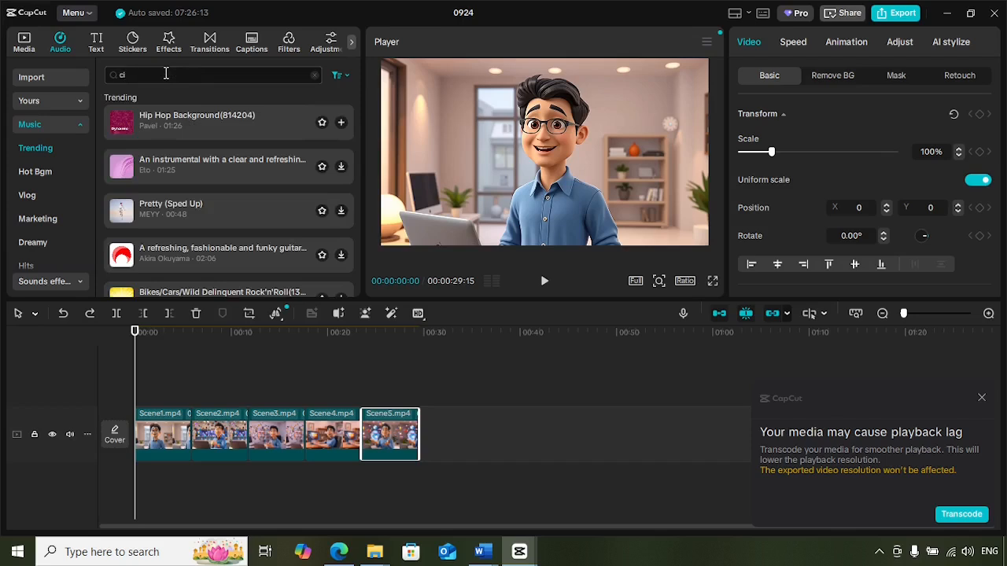
{"action": "type", "text": "nema"}
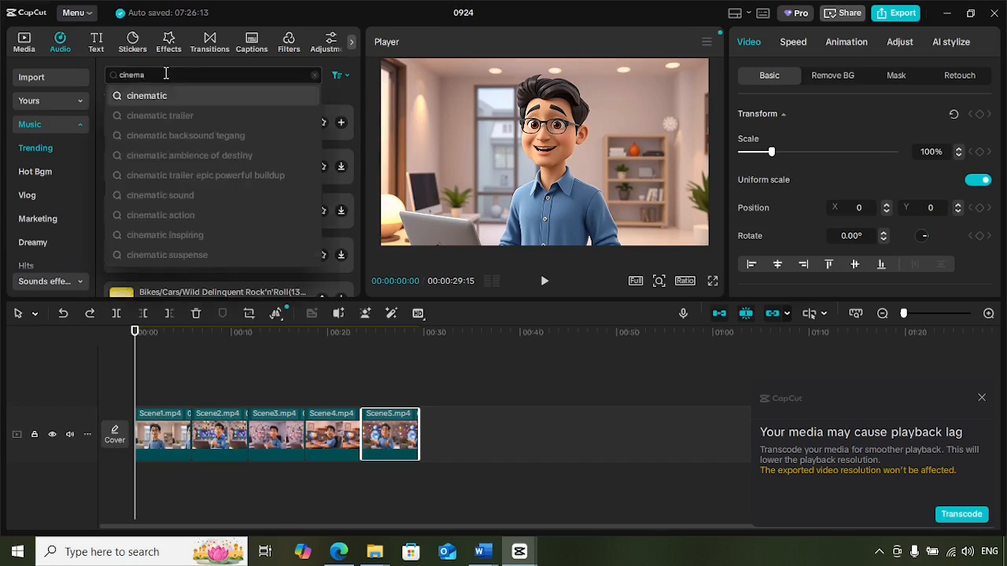
{"action": "left_click", "coordinate": [187, 96]}
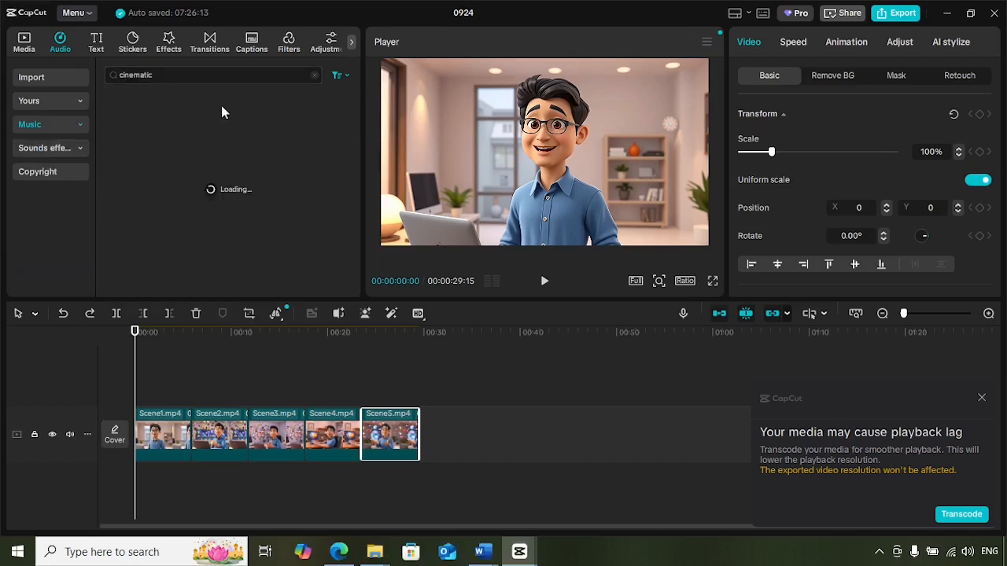
Dismiss the playback-lag notice and preview the first 01:46 Cinematic track.
{"action": "left_click", "coordinate": [982, 398]}
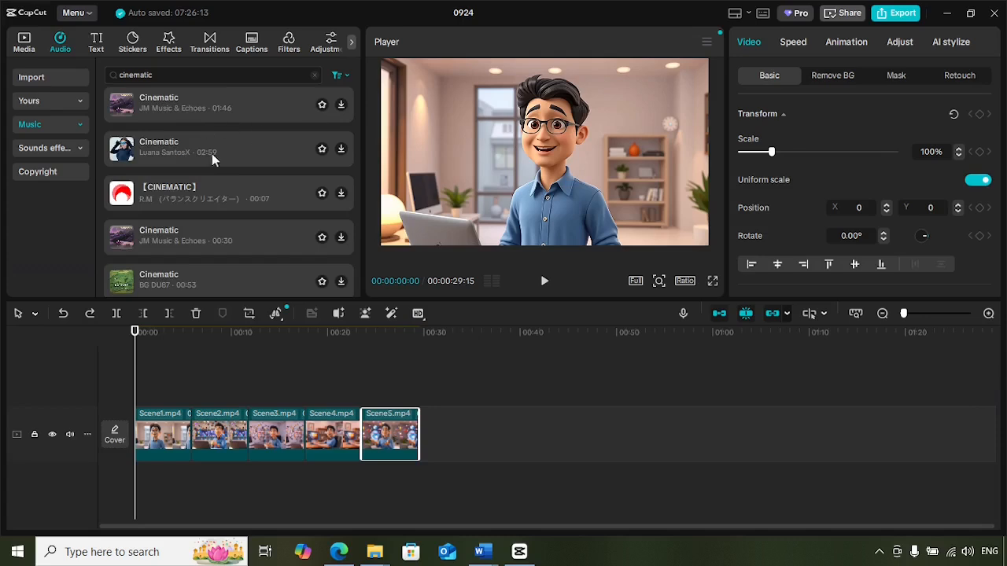
{"action": "left_click", "coordinate": [203, 107]}
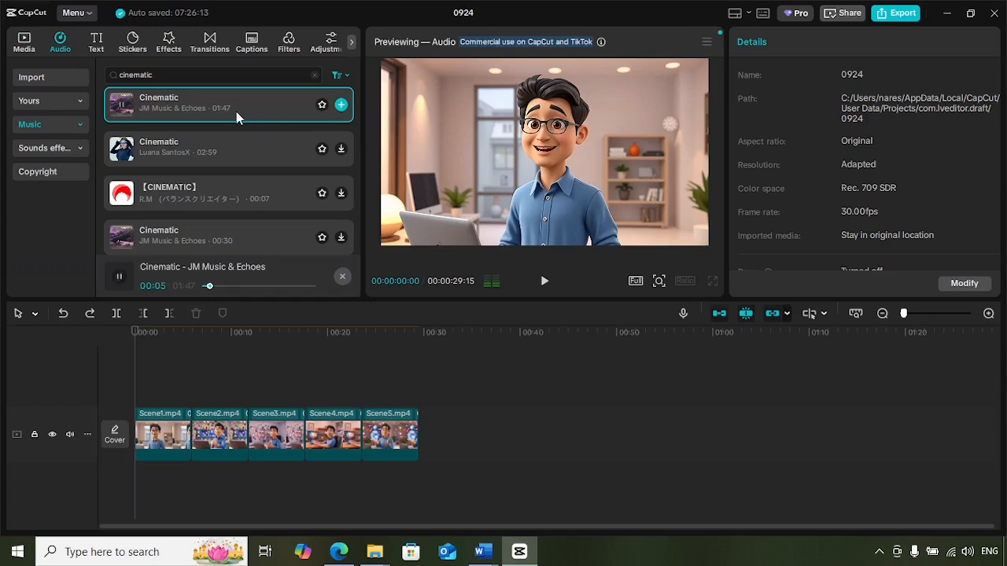
{"action": "key", "text": "XF86AudioLowerVolume"}
{"action": "key", "text": "XF86AudioLowerVolume"}
{"action": "key", "text": "XF86AudioLowerVolume"}
{"action": "key", "text": "XF86AudioLowerVolume"}
{"action": "key", "text": "XF86AudioLowerVolume"}
{"action": "key", "text": "XF86AudioLowerVolume"}
{"action": "key", "text": "XF86AudioLowerVolume"}
{"action": "key", "text": "XF86AudioLowerVolume"}
{"action": "key", "text": "XF86AudioLowerVolume"}
{"action": "key", "text": "XF86AudioLowerVolume"}
{"action": "key", "text": "XF86AudioLowerVolume"}
{"action": "key", "text": "XF86AudioLowerVolume"}
{"action": "key", "text": "XF86AudioLowerVolume"}
{"action": "key", "text": "XF86AudioLowerVolume"}
{"action": "key", "text": "XF86AudioLowerVolume"}
{"action": "key", "text": "XF86AudioLowerVolume"}
{"action": "key", "text": "XF86AudioLowerVolume"}
{"action": "key", "text": "XF86AudioLowerVolume"}
{"action": "key", "text": "XF86AudioLowerVolume"}
{"action": "key", "text": "XF86AudioLowerVolume"}
{"action": "key", "text": "XF86AudioLowerVolume"}
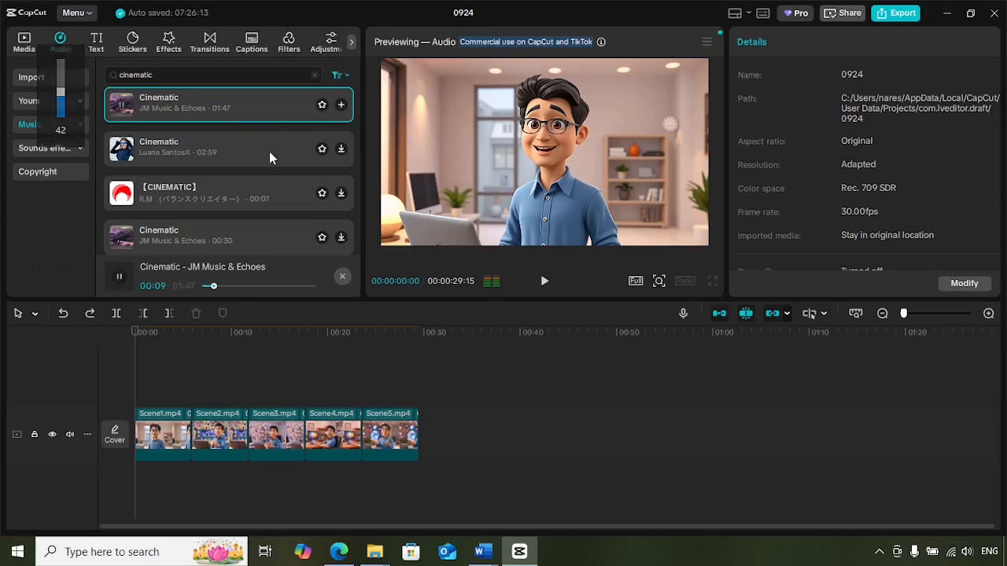
{"action": "key", "text": "XF86AudioLowerVolume"}
{"action": "key", "text": "XF86AudioLowerVolume"}
{"action": "key", "text": "XF86AudioLowerVolume"}
{"action": "key", "text": "XF86AudioLowerVolume"}
{"action": "key", "text": "XF86AudioLowerVolume"}
{"action": "key", "text": "XF86AudioLowerVolume"}
{"action": "key", "text": "XF86AudioLowerVolume"}
{"action": "key", "text": "XF86AudioLowerVolume"}
{"action": "key", "text": "XF86AudioLowerVolume"}
{"action": "key", "text": "XF86AudioLowerVolume"}
{"action": "key", "text": "XF86AudioLowerVolume"}
{"action": "key", "text": "XF86AudioLowerVolume"}
{"action": "key", "text": "XF86AudioLowerVolume"}
{"action": "key", "text": "XF86AudioLowerVolume"}
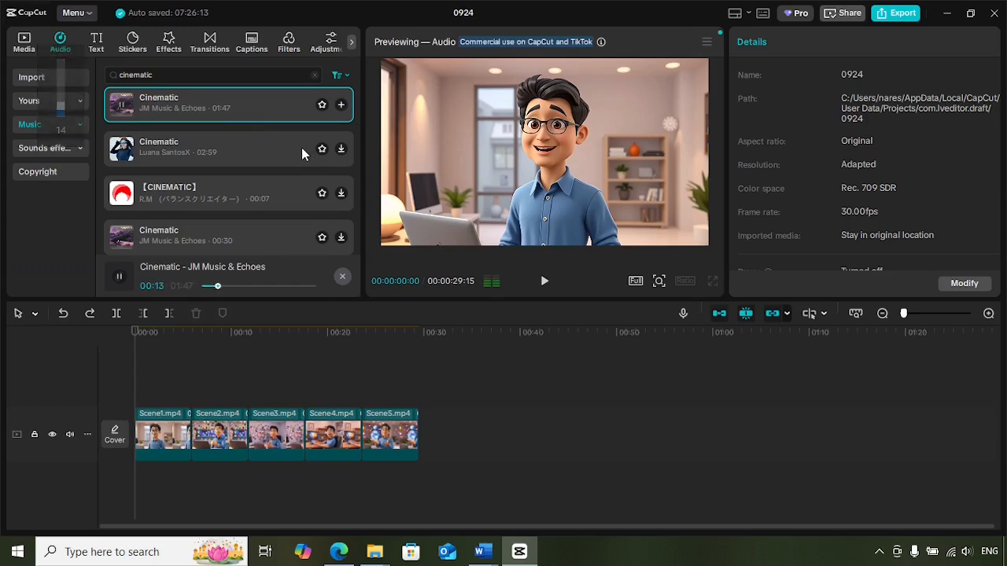
Download and preview the second Cinematic track, about three minutes long.
{"action": "left_click", "coordinate": [341, 149]}
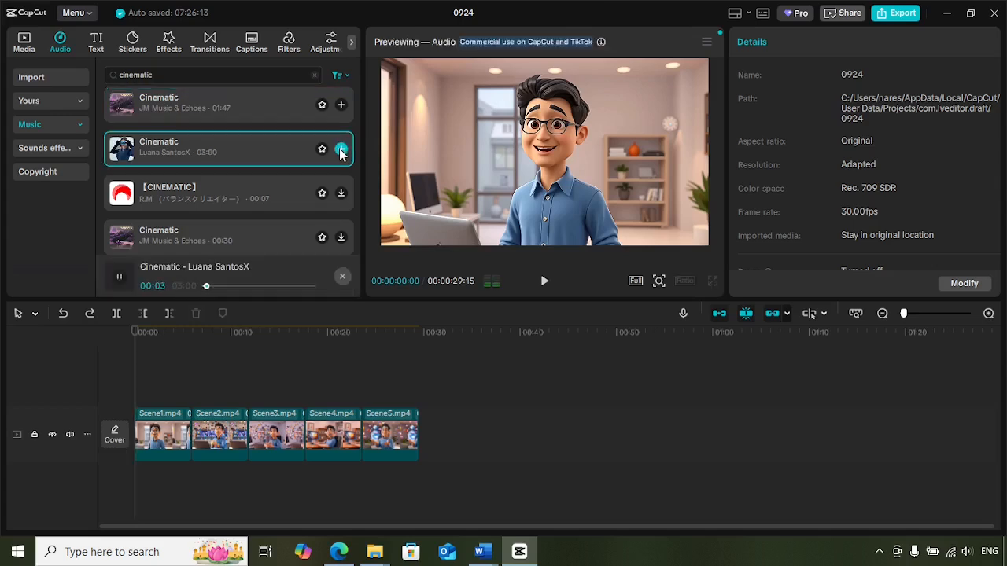
{"action": "key", "text": "XF86AudioRaiseVolume"}
{"action": "key", "text": "XF86AudioRaiseVolume"}
{"action": "key", "text": "XF86AudioRaiseVolume"}
{"action": "key", "text": "XF86AudioRaiseVolume"}
{"action": "key", "text": "XF86AudioRaiseVolume"}
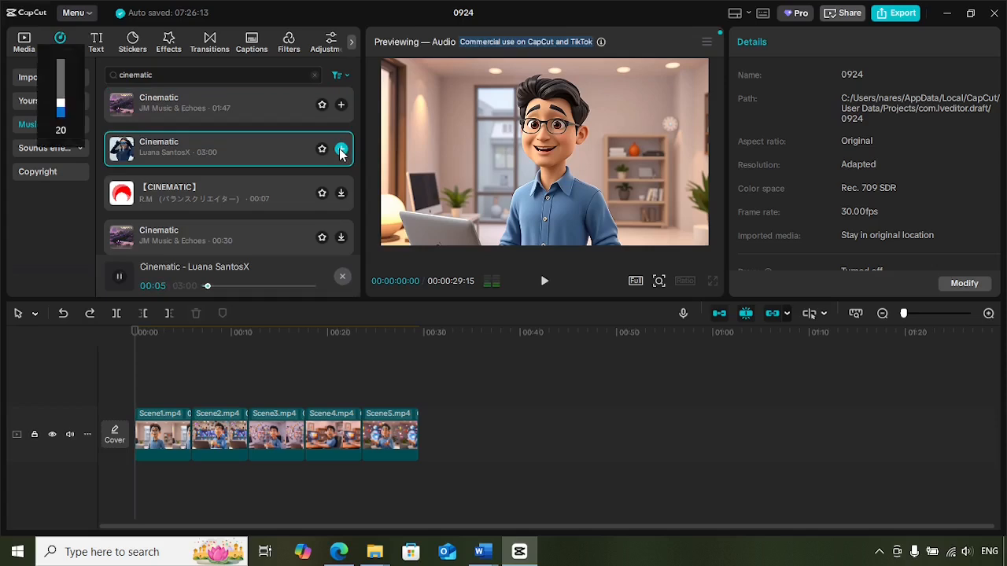
{"action": "key", "text": "XF86AudioRaiseVolume"}
{"action": "key", "text": "XF86AudioRaiseVolume"}
{"action": "key", "text": "XF86AudioRaiseVolume"}
{"action": "key", "text": "XF86AudioRaiseVolume"}
{"action": "key", "text": "XF86AudioRaiseVolume"}
{"action": "key", "text": "XF86AudioRaiseVolume"}
{"action": "key", "text": "XF86AudioRaiseVolume"}
{"action": "key", "text": "XF86AudioRaiseVolume"}
{"action": "key", "text": "XF86AudioRaiseVolume"}
{"action": "key", "text": "XF86AudioRaiseVolume"}
{"action": "key", "text": "XF86AudioRaiseVolume"}
{"action": "key", "text": "XF86AudioRaiseVolume"}
{"action": "key", "text": "XF86AudioRaiseVolume"}
{"action": "key", "text": "XF86AudioRaiseVolume"}
{"action": "key", "text": "XF86AudioRaiseVolume"}
{"action": "key", "text": "XF86AudioRaiseVolume"}
{"action": "key", "text": "XF86AudioRaiseVolume"}
{"action": "key", "text": "XF86AudioRaiseVolume"}
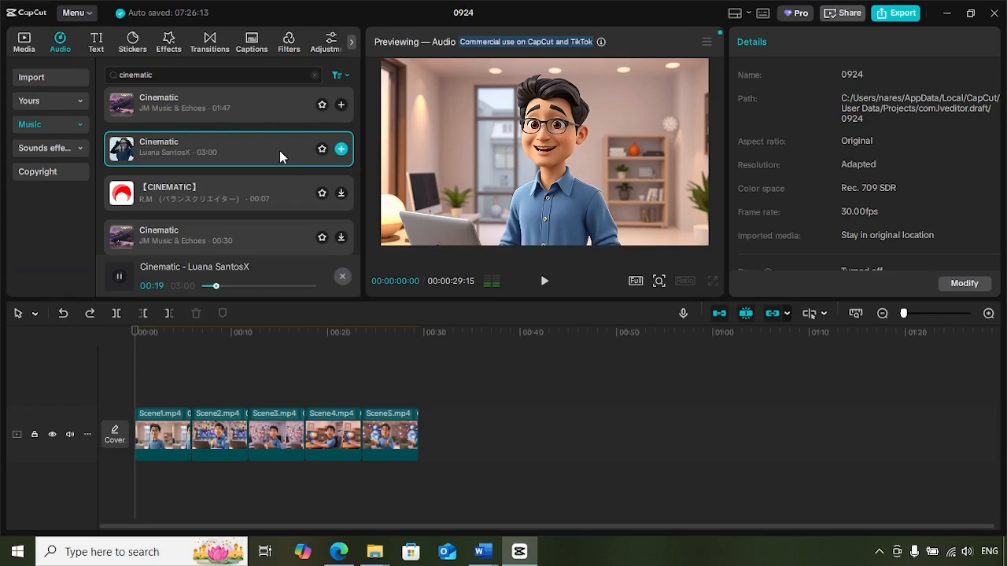
Download and preview the 00:08 【CINEMATIC】 track and the 00:30 Cinematic track.
{"action": "left_click", "coordinate": [342, 194]}
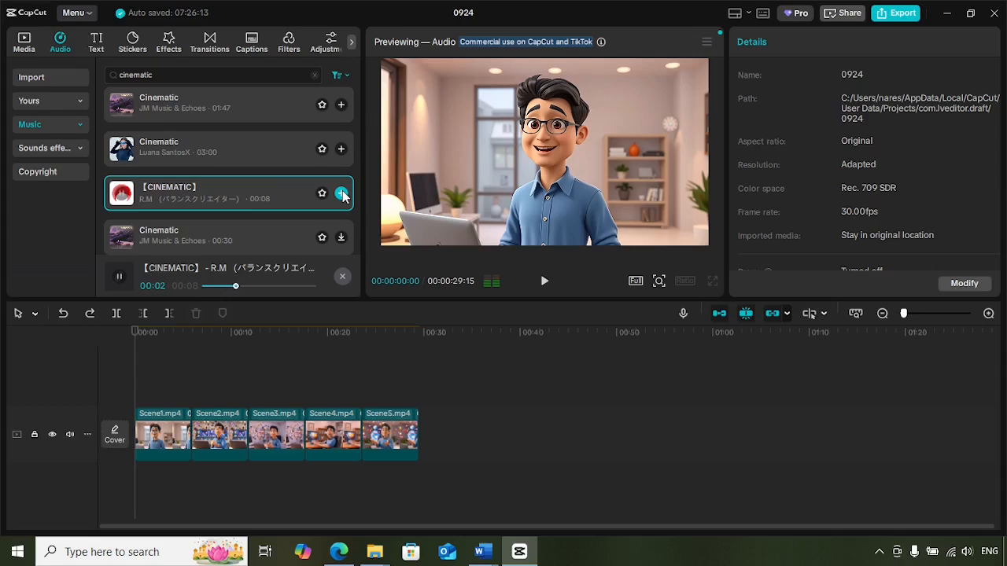
{"action": "left_click", "coordinate": [341, 239]}
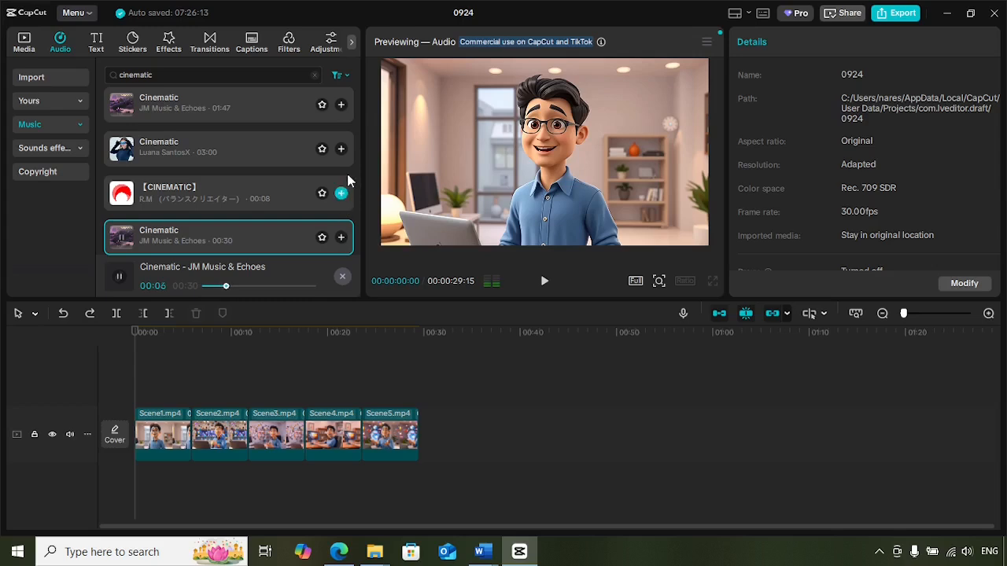
Add the three-minute Cinematic track under the clips at the start and trim its end to the video's end.
{"action": "left_click", "coordinate": [219, 157]}
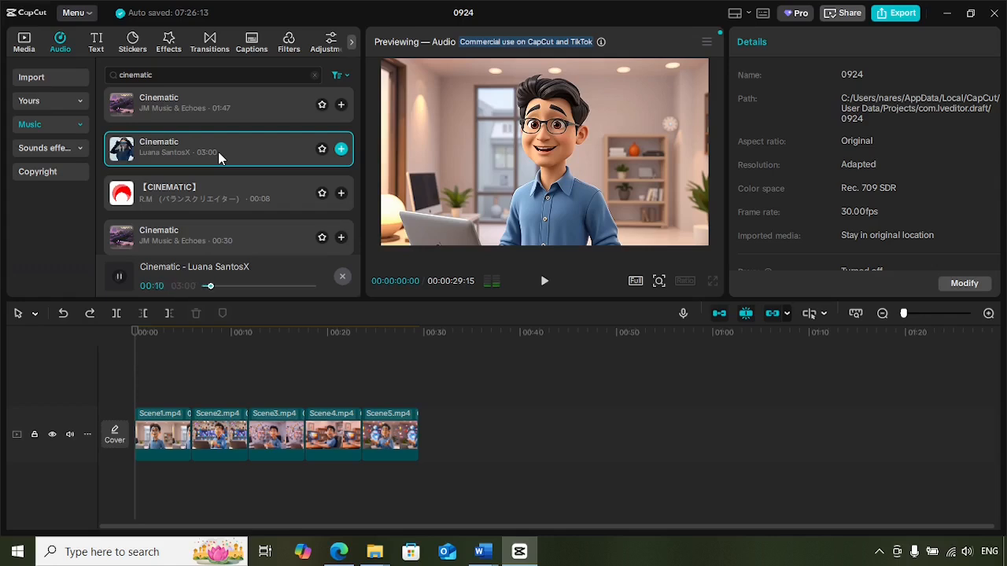
{"action": "left_click_drag", "start_coordinate": [218, 157], "coordinate": [137, 489]}
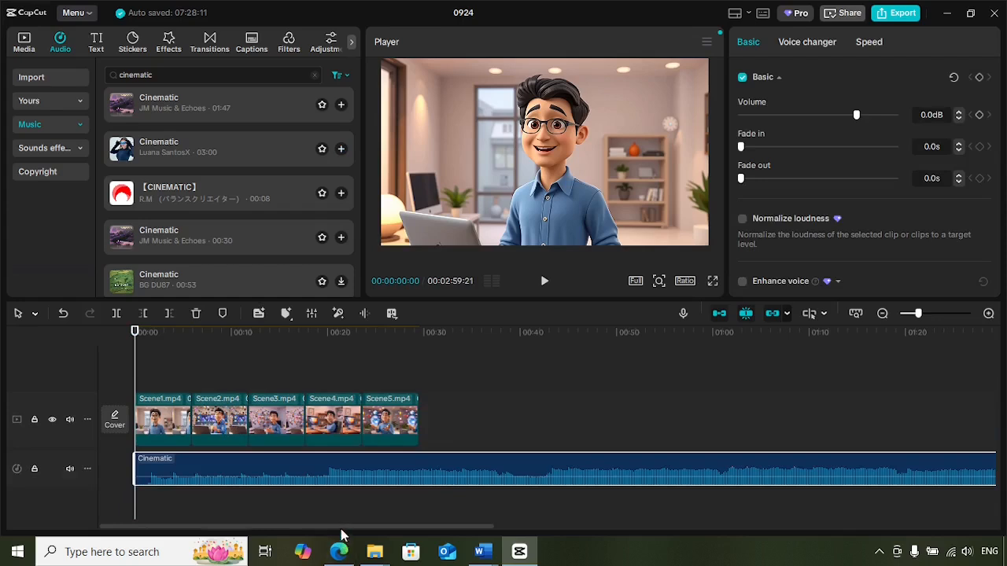
{"action": "left_click_drag", "start_coordinate": [343, 525], "coordinate": [845, 533]}
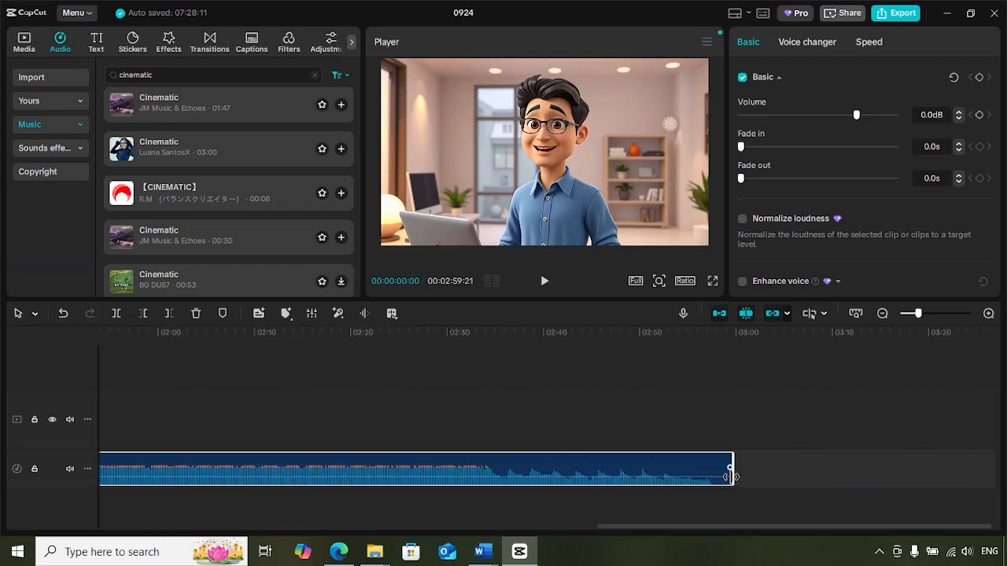
{"action": "left_click_drag", "start_coordinate": [730, 476], "coordinate": [420, 482]}
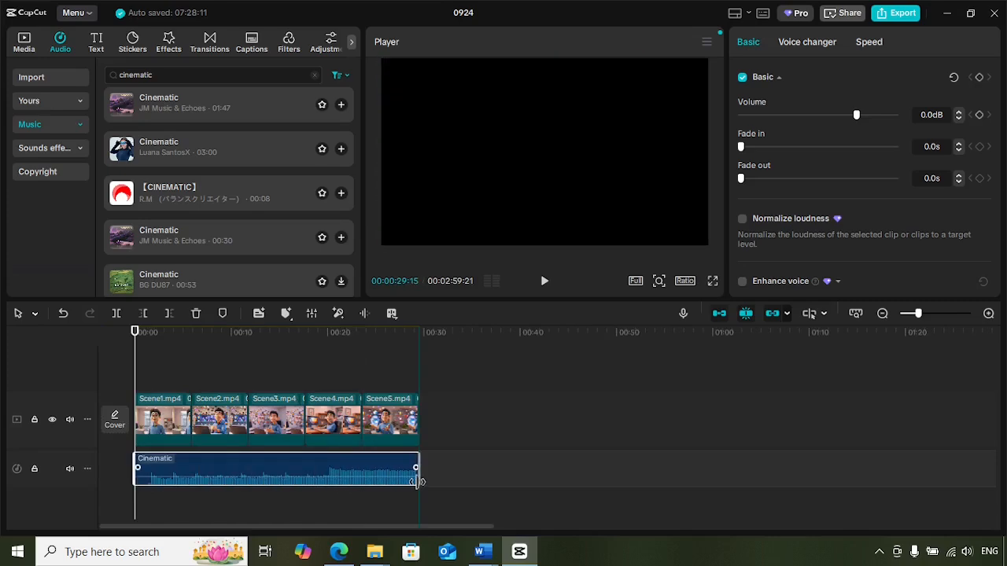
{"action": "left_click_drag", "start_coordinate": [419, 481], "coordinate": [421, 482]}
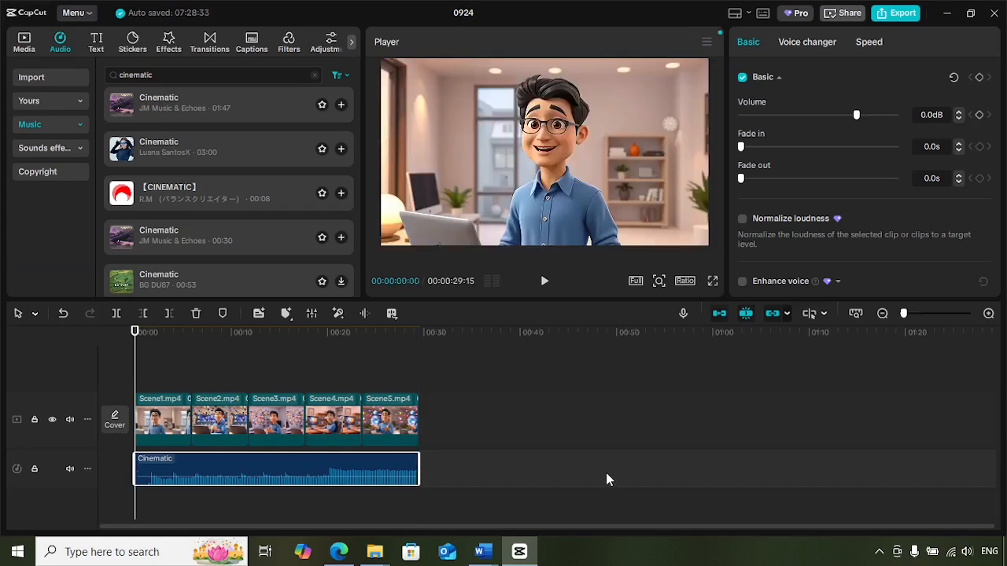
Play back the video with the music from the beginning.
{"action": "left_click", "coordinate": [544, 281]}
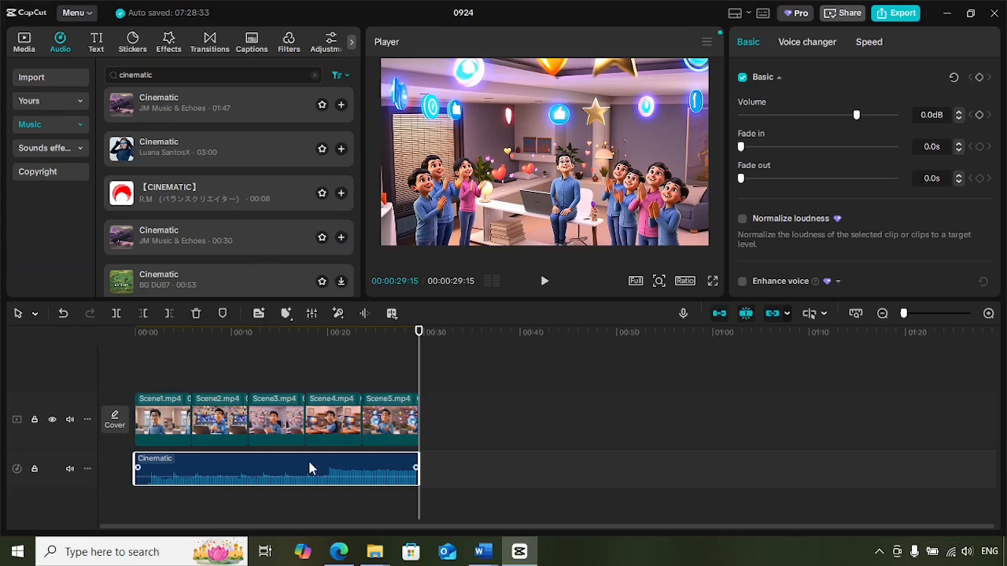
{"action": "left_click_drag", "start_coordinate": [419, 345], "coordinate": [135, 344]}
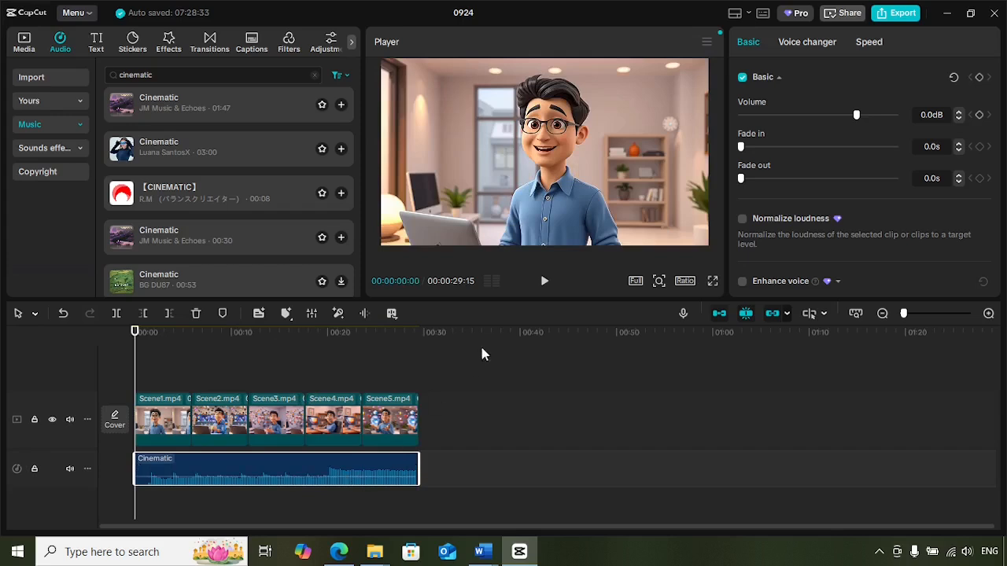
{"action": "left_click", "coordinate": [541, 285]}
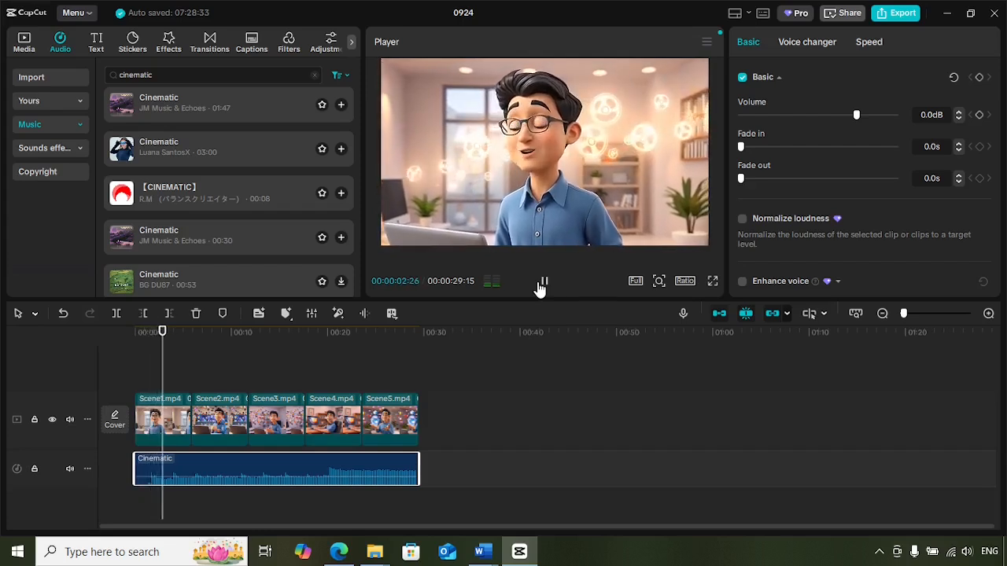
{"action": "left_click", "coordinate": [543, 283]}
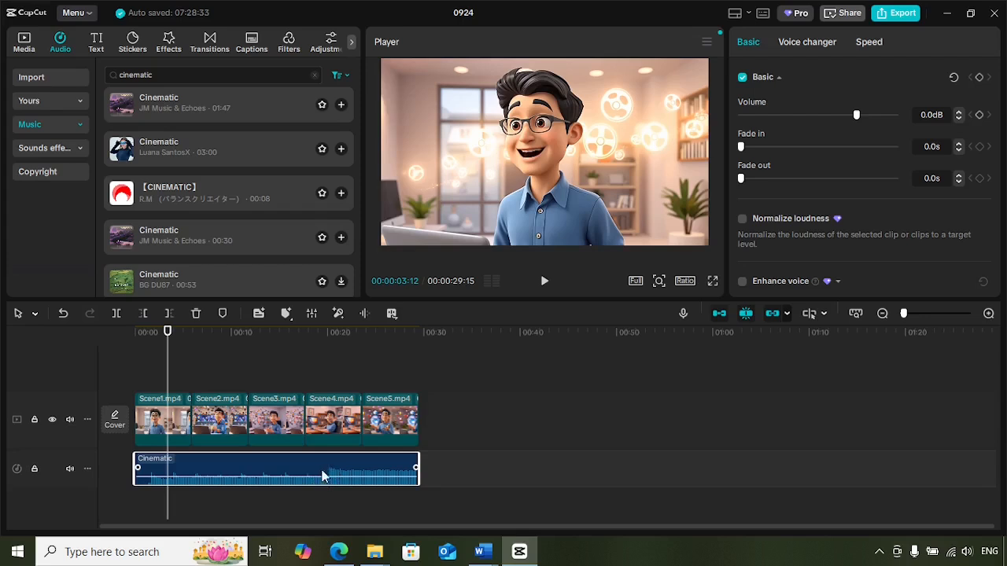
Lower the music clip's volume to -14.7dB and replay from the start to check it.
{"action": "mouse_move", "coordinate": [336, 477]}
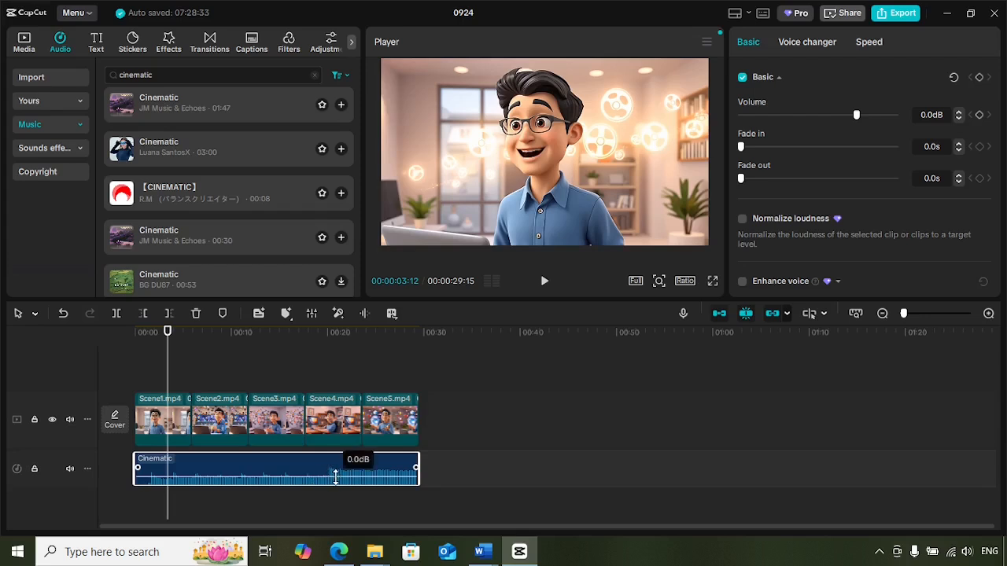
{"action": "mouse_move", "coordinate": [336, 477]}
{"action": "left_mouse_down"}
{"action": "mouse_move", "coordinate": [335, 466]}
{"action": "mouse_move", "coordinate": [334, 481]}
{"action": "left_mouse_up"}
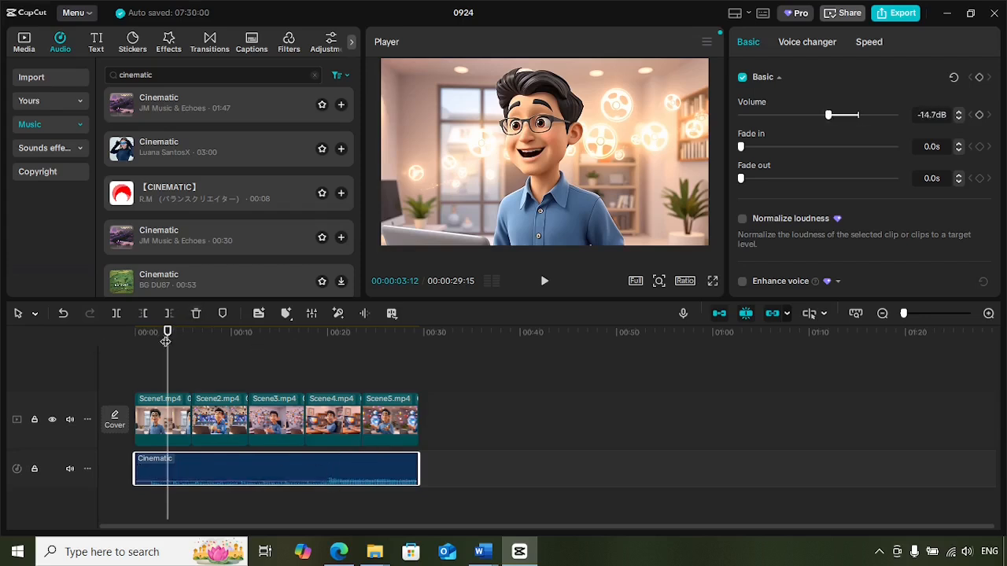
{"action": "left_click_drag", "start_coordinate": [167, 334], "coordinate": [117, 333]}
{"action": "left_click", "coordinate": [544, 282]}
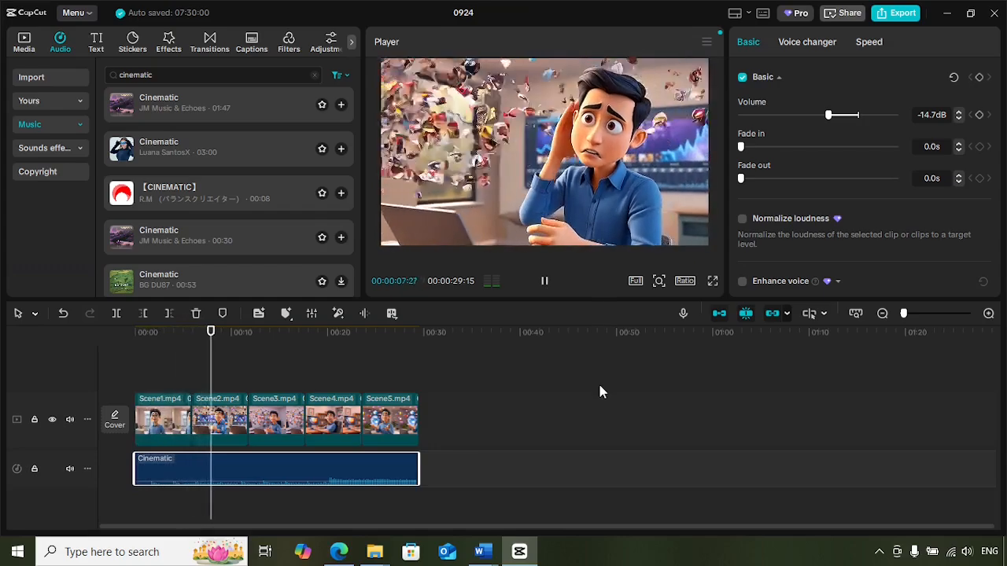
{"action": "left_click", "coordinate": [547, 289]}
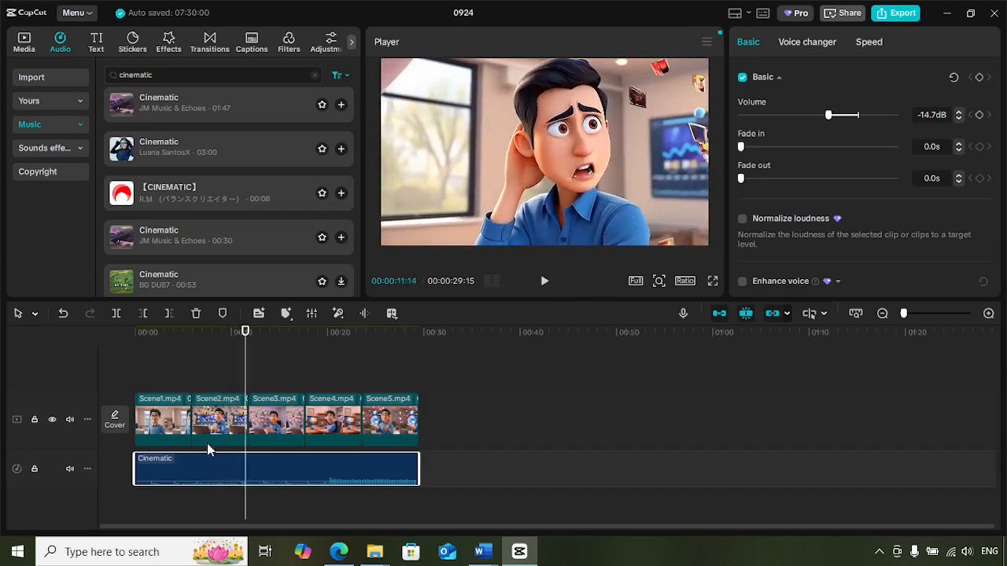
{"action": "left_click_drag", "start_coordinate": [137, 473], "coordinate": [148, 472]}
{"action": "left_click_drag", "start_coordinate": [207, 481], "coordinate": [195, 479]}
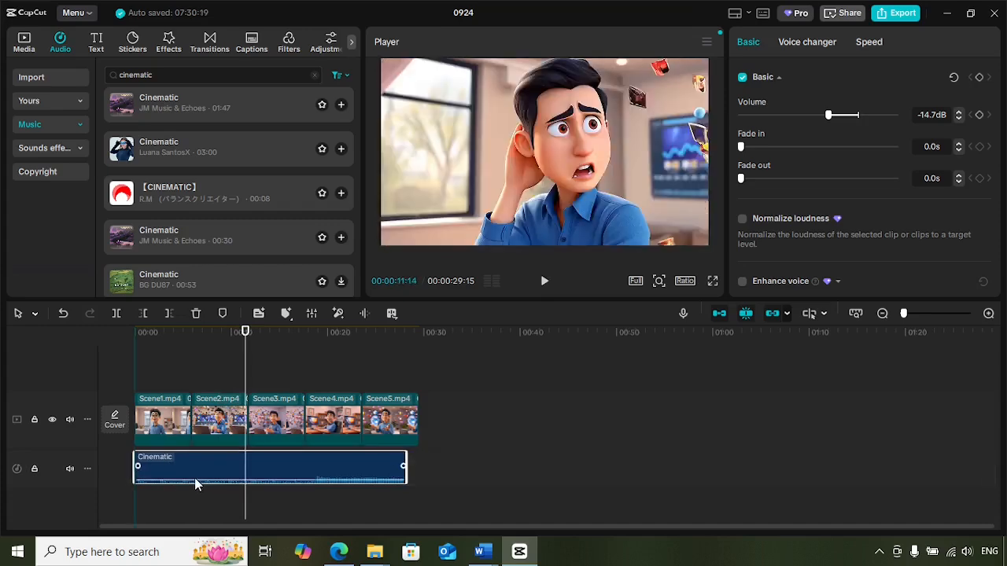
{"action": "left_click_drag", "start_coordinate": [406, 476], "coordinate": [420, 468]}
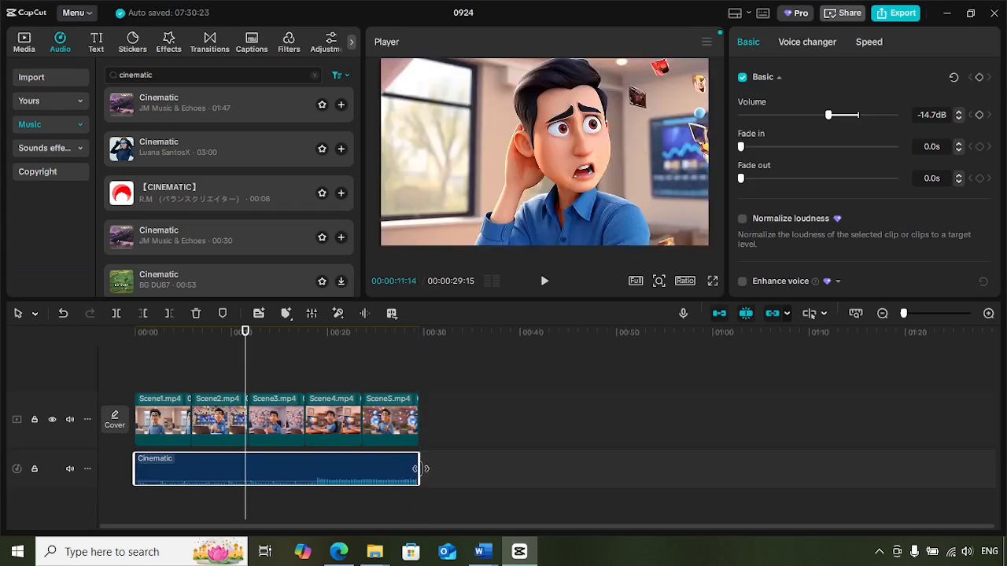
Move the playhead back and return to the imported media library.
{"action": "left_click_drag", "start_coordinate": [244, 356], "coordinate": [206, 361]}
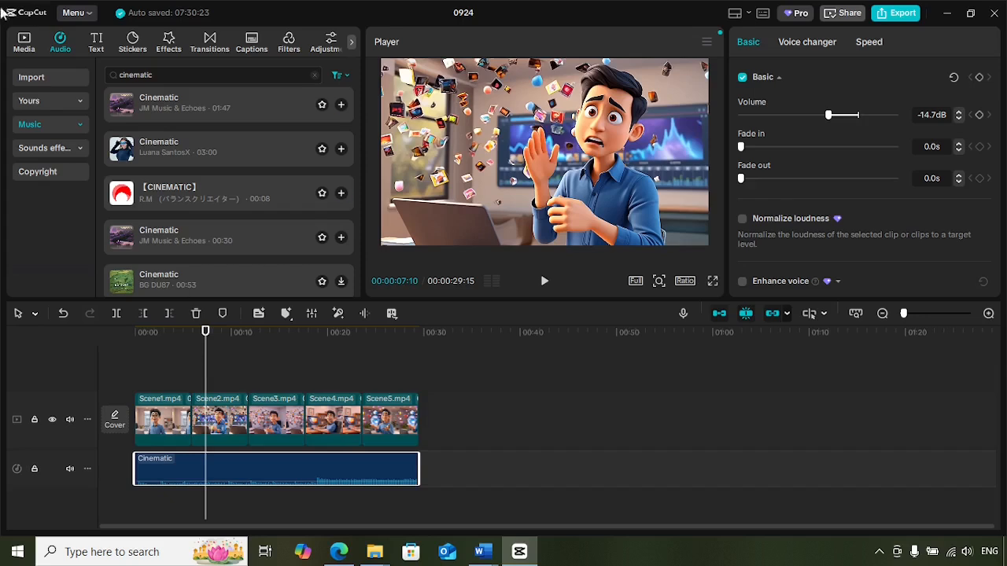
{"action": "left_click", "coordinate": [22, 46]}
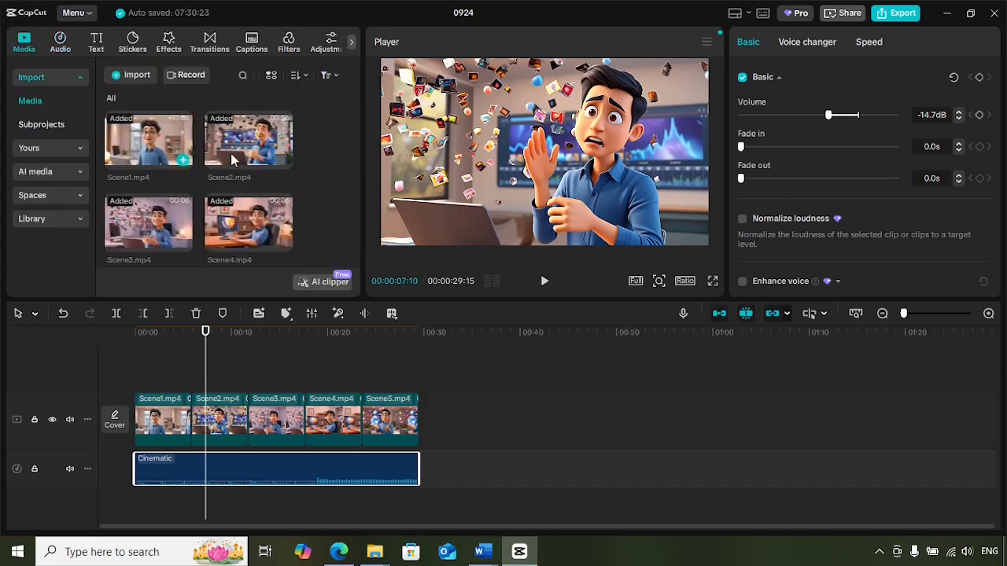